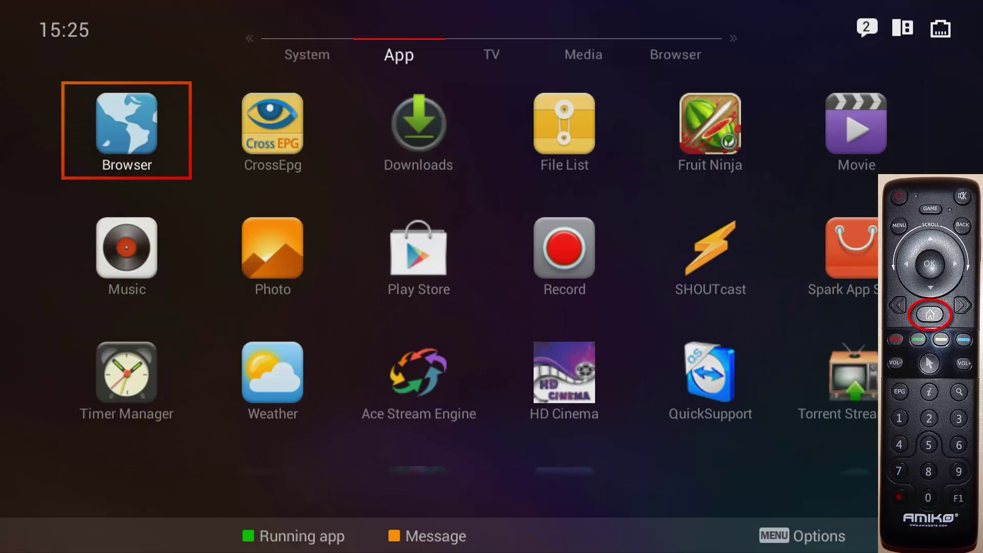
- Launch CrossEpg from the app list and show its OpenTV provider list
key(Right)
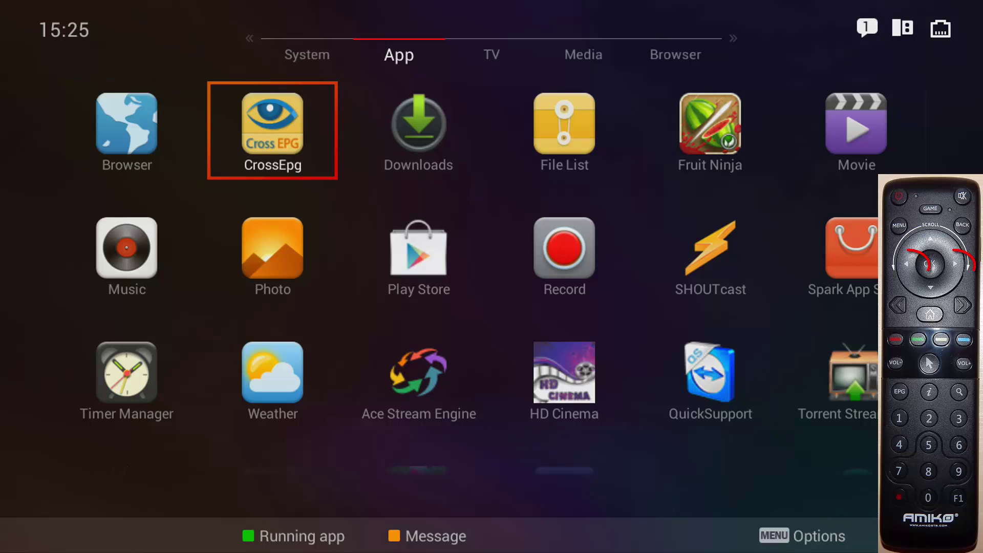
key(Return)
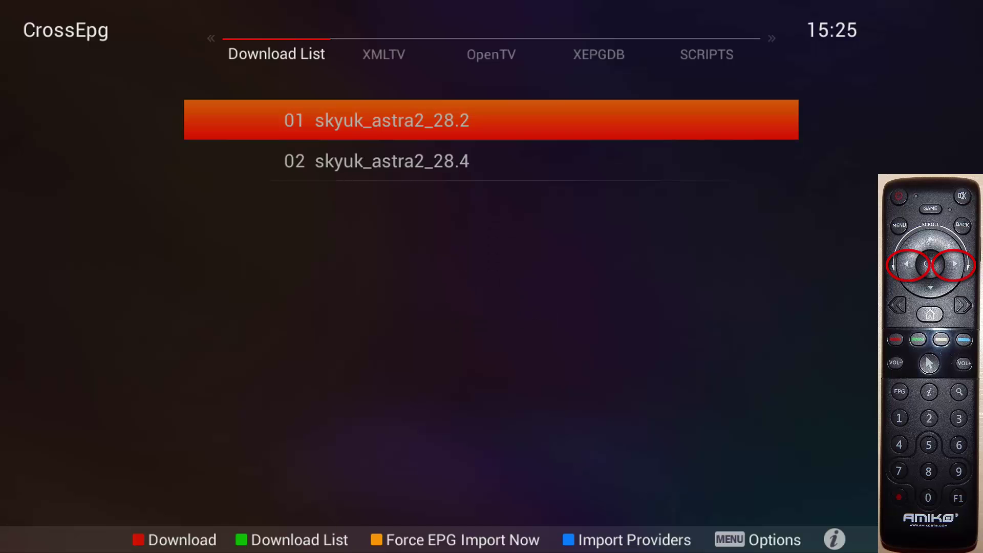
key(Right)
key(Right)
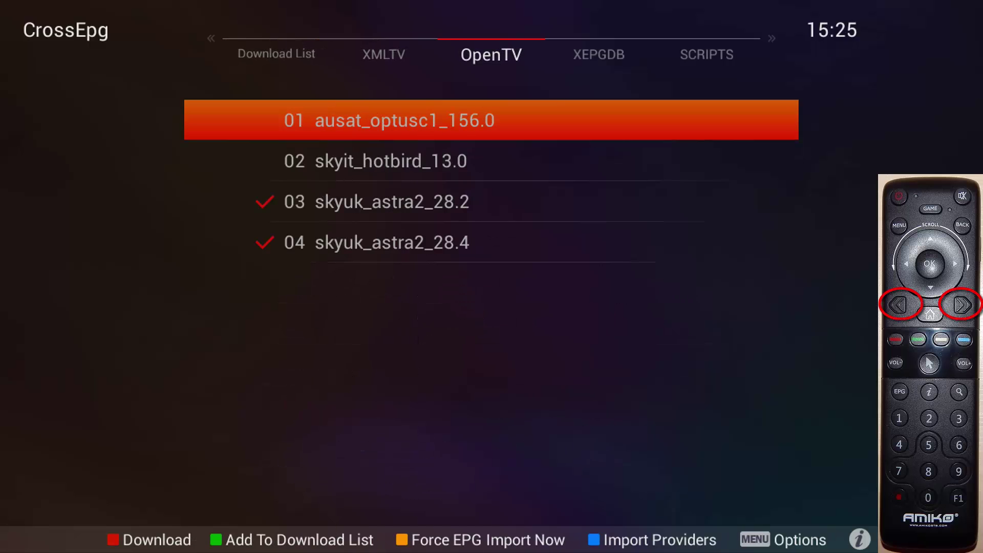
- Look through the OpenTV providers down to skyuk_astra2_28.4, and return to the Download List
key(Down)
key(Down)
key(Down)
key(Up)
key(Down)
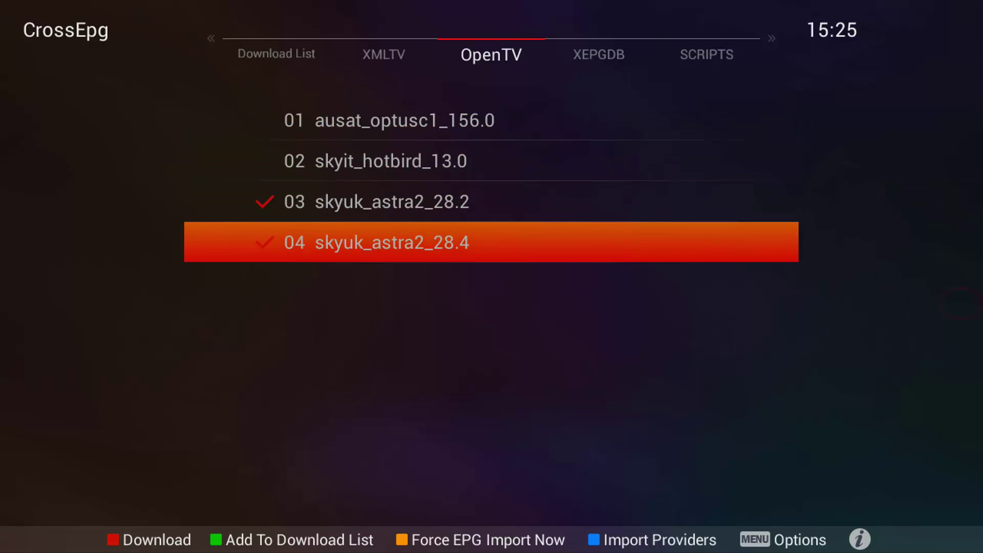
key(Up)
key(Page_Up)
key(Page_Up)
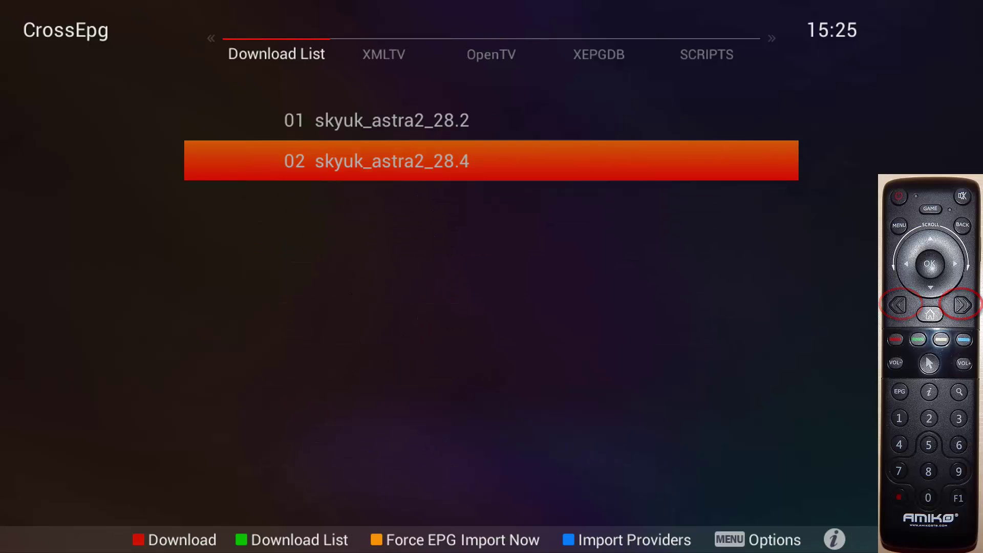
- View the EPG database information and close it again
key(F1)
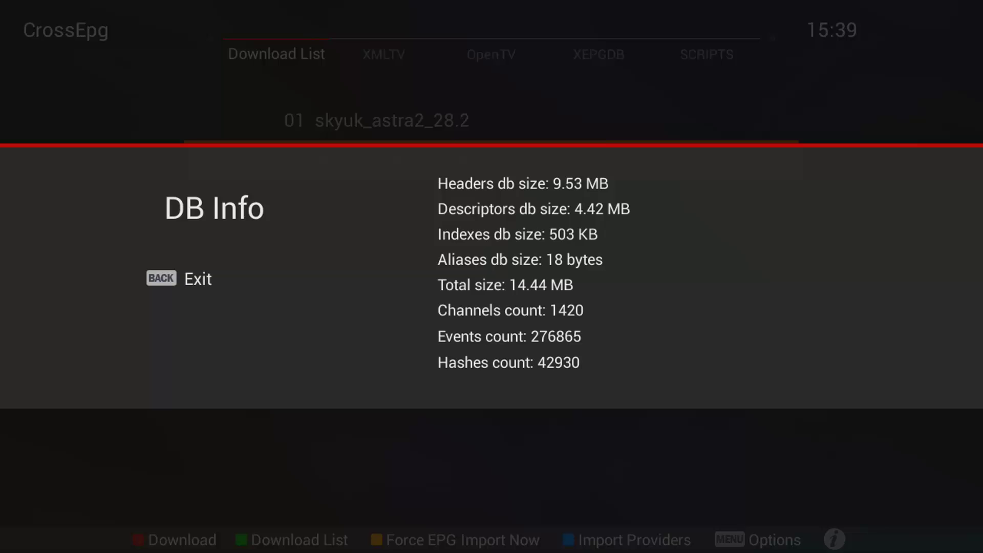
key(Escape)
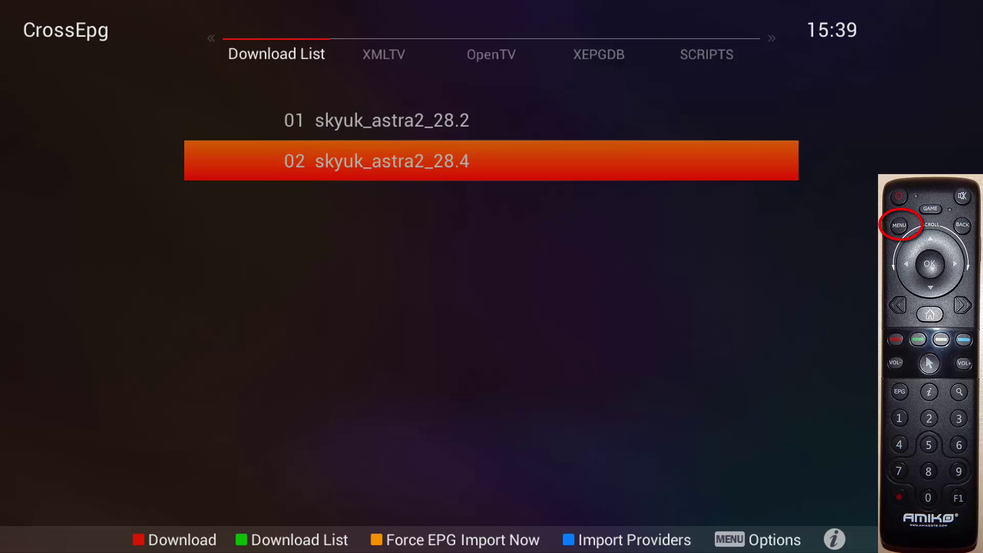
- Cycle through the Scheduled Download modes, choose At Specific Time and set the Download Time to 01:00 in the options
key(Menu)
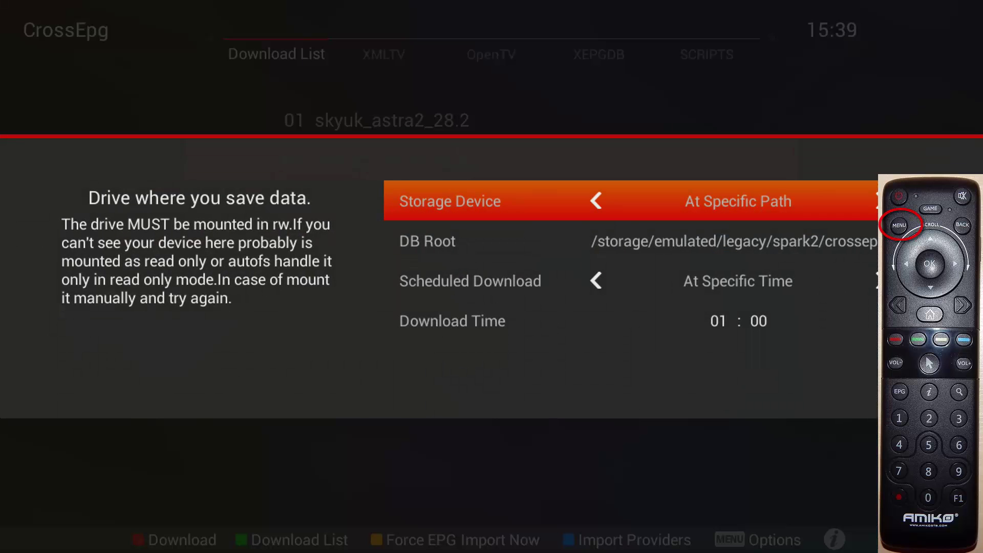
key(Down)
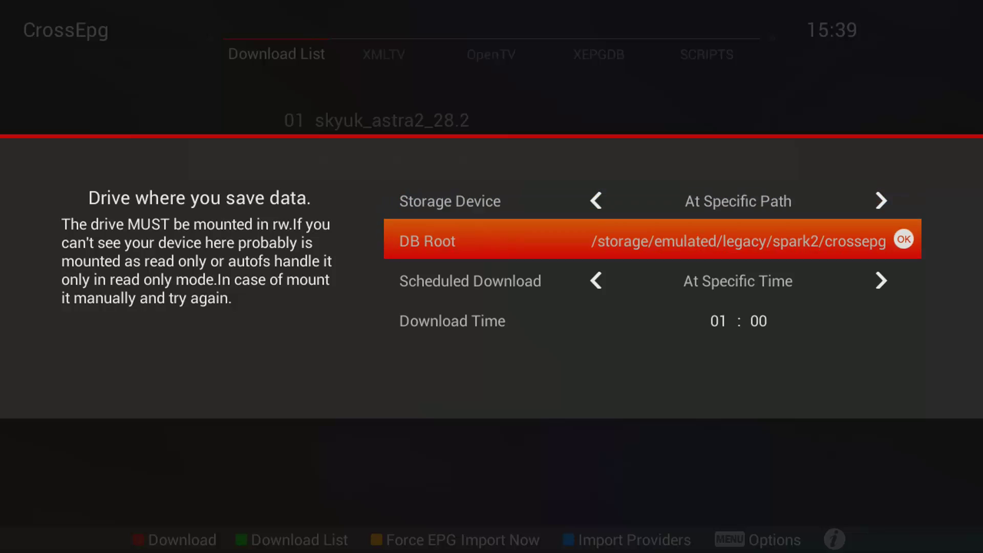
key(Down)
key(Right)
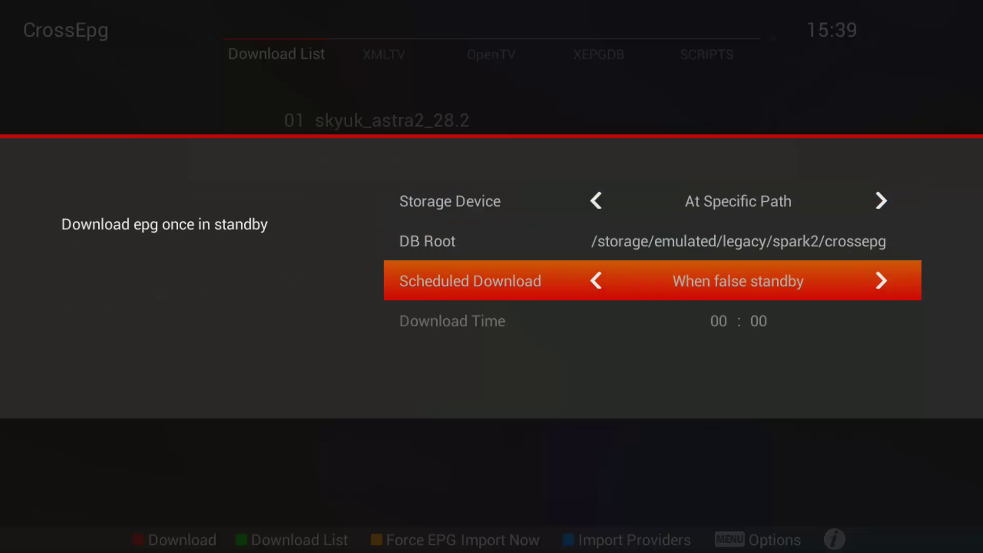
key(Right)
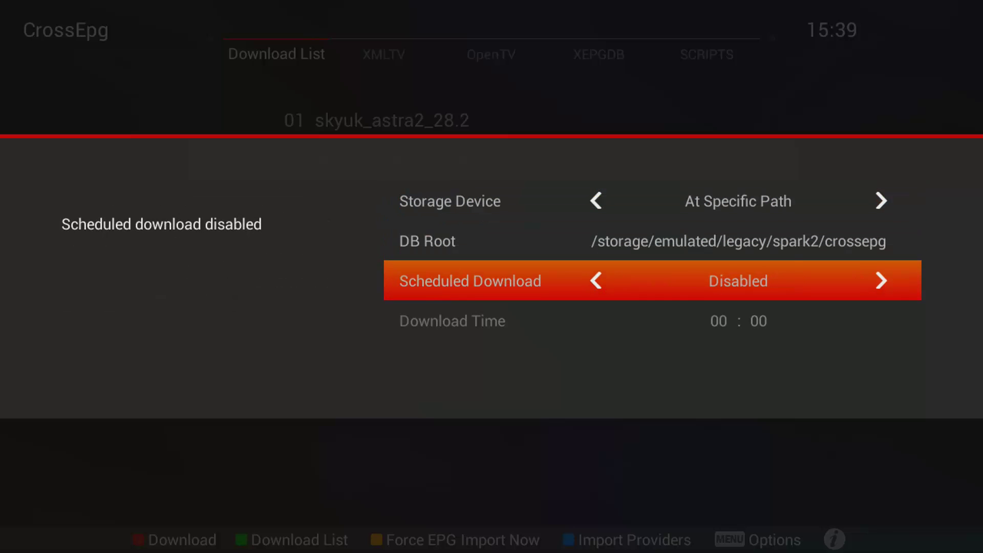
key(Right)
key(Down)
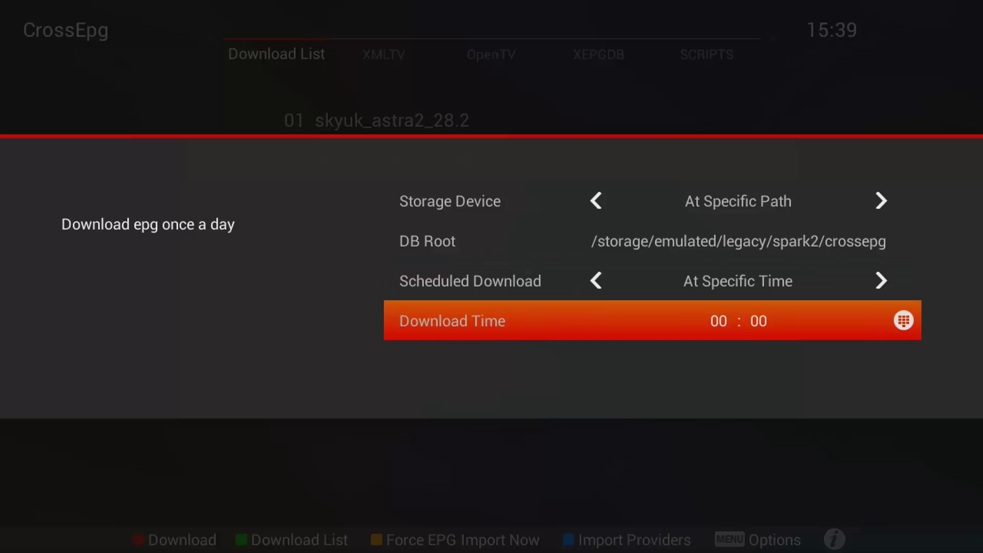
text(01)
key(Escape)
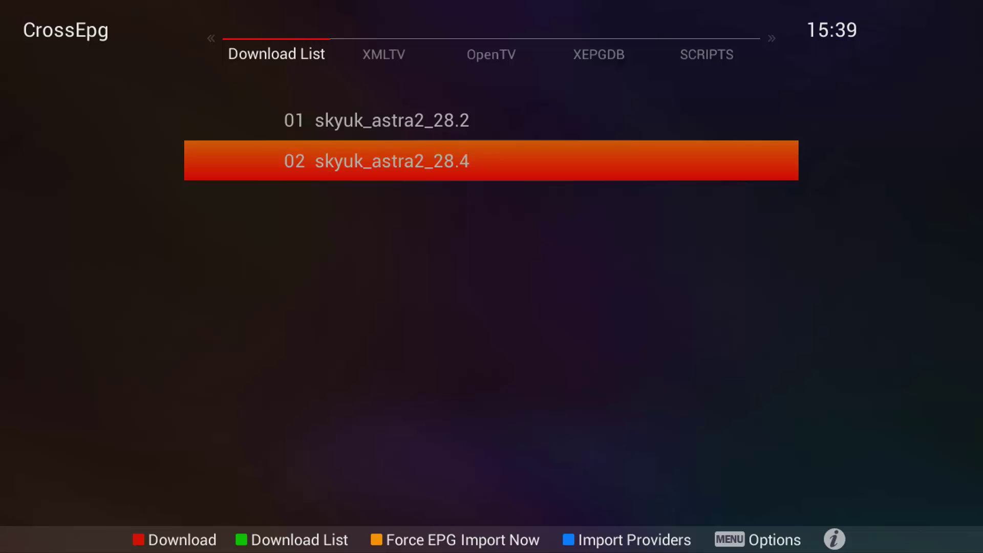
- Leave CrossEpg for live TV and browse the Saturday programme schedule of BBC One Lon in the EPG
key(Escape)
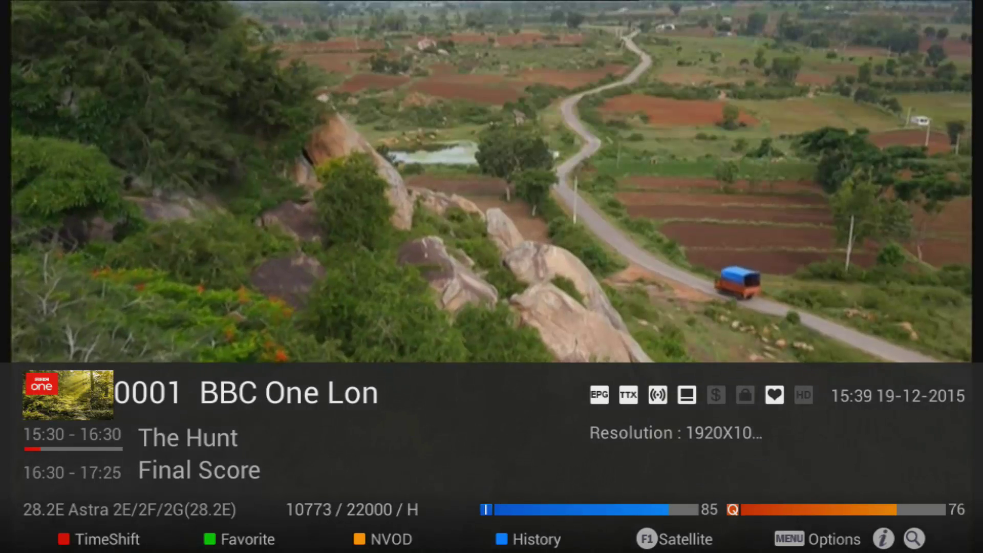
key(e)
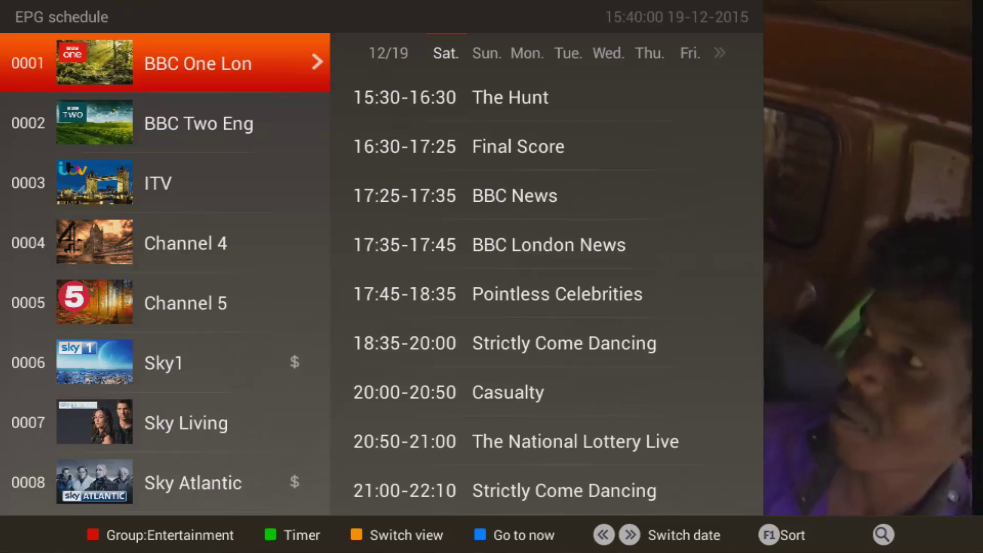
key(Right)
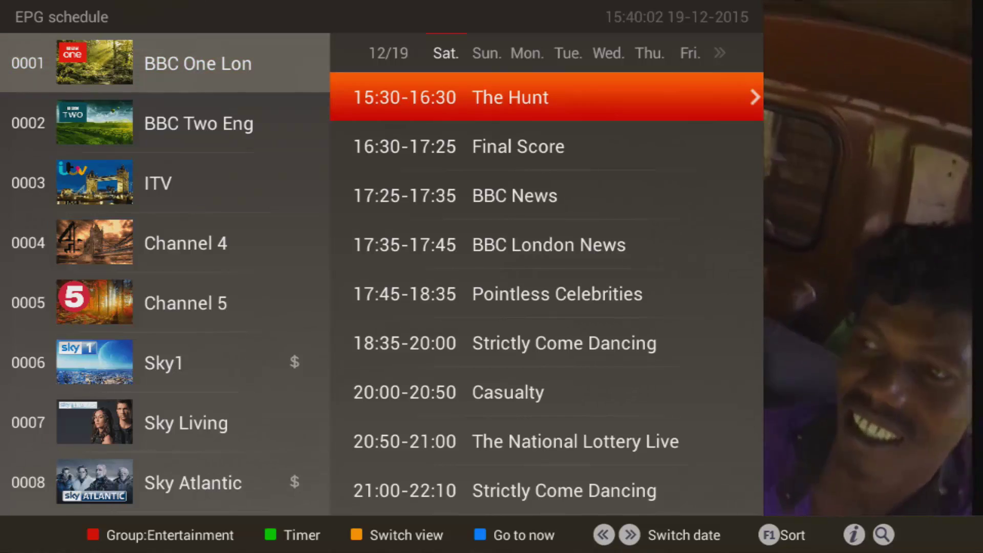
key(Down)
key(Down)
key(Down)
key(Down)
key(Down)
key(Down)
key(Down)
key(Down)
key(Escape)
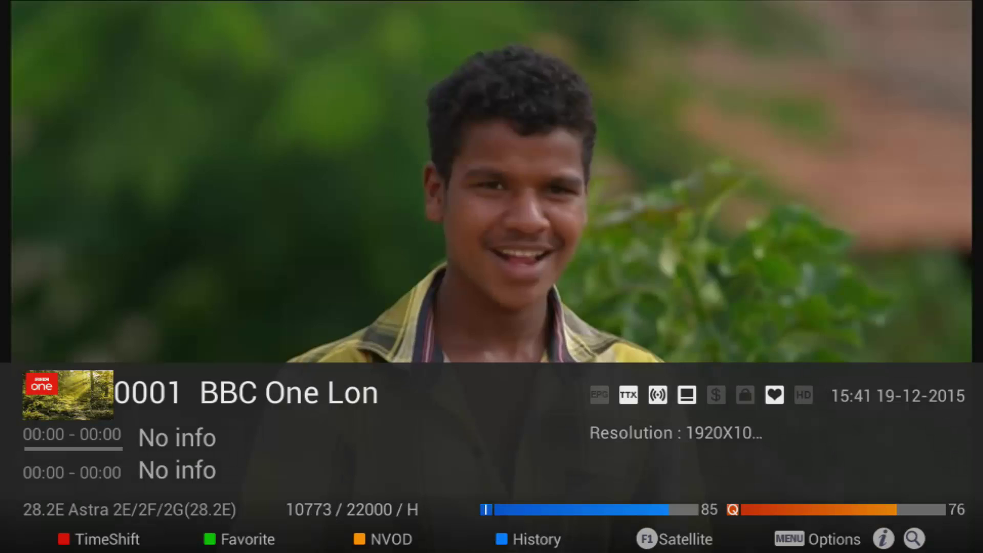
- Reopen the EPG and go through its timeline, now and next views back to the schedule view
key(e)
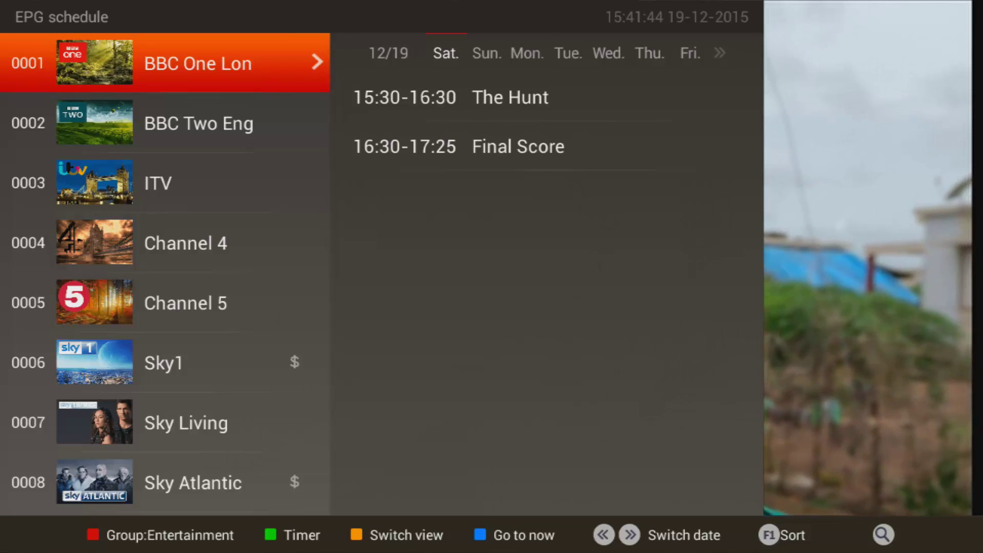
key(F3)
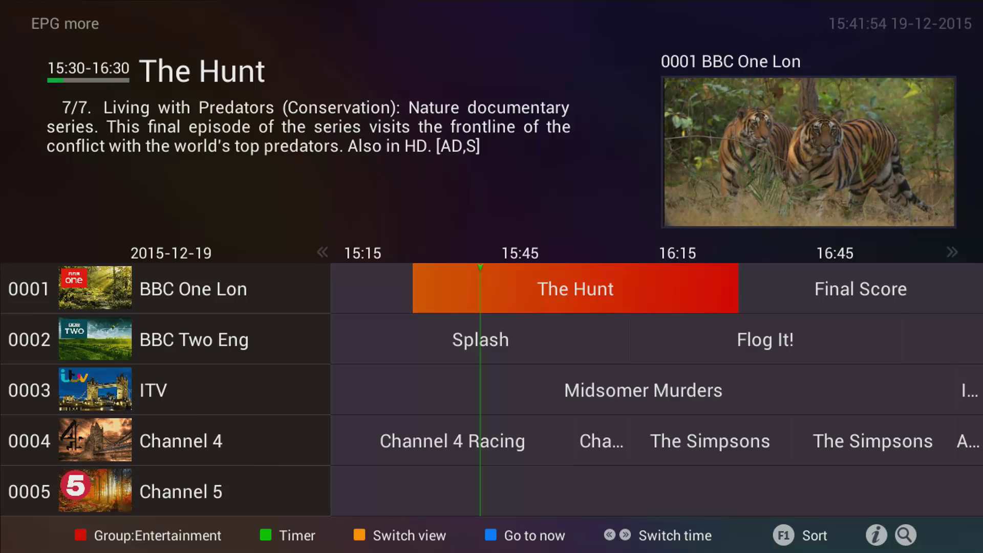
key(F3)
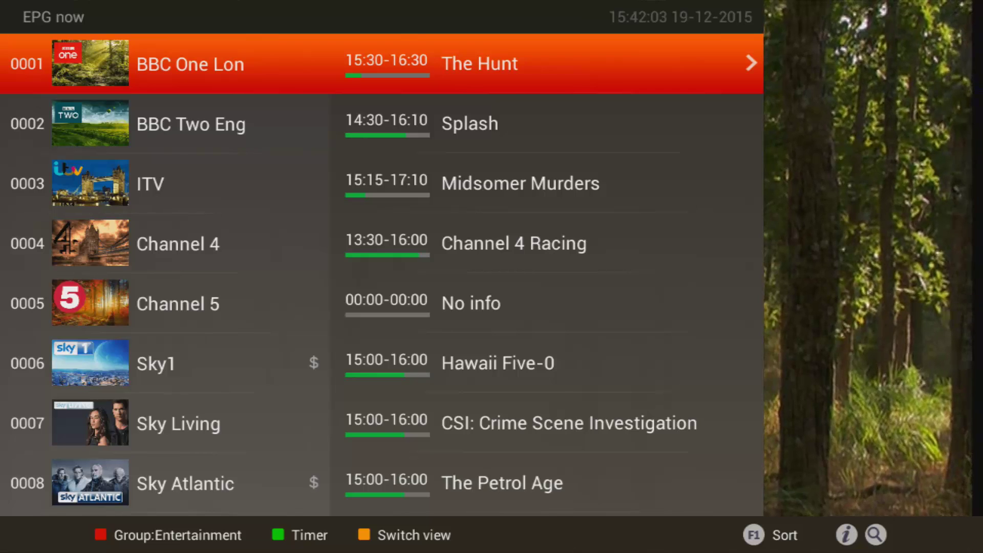
key(Right)
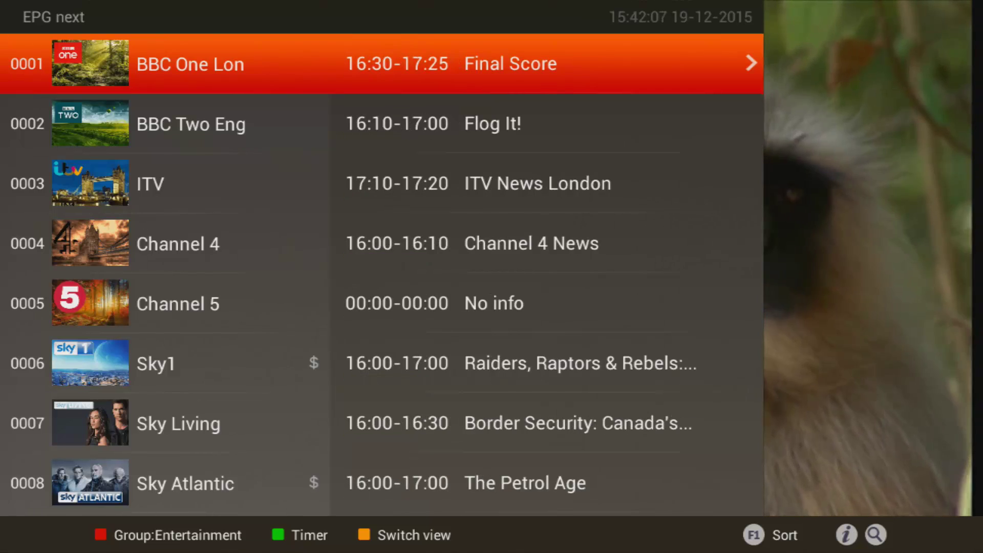
key(Right)
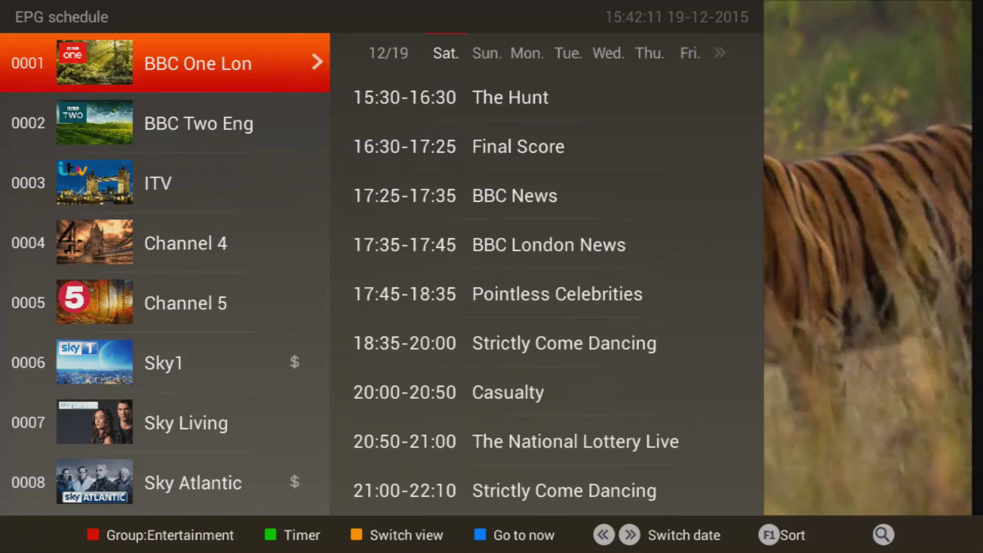
- Show the BBC One Lon schedule for Monday 12/21
key(Right)
key(Right)
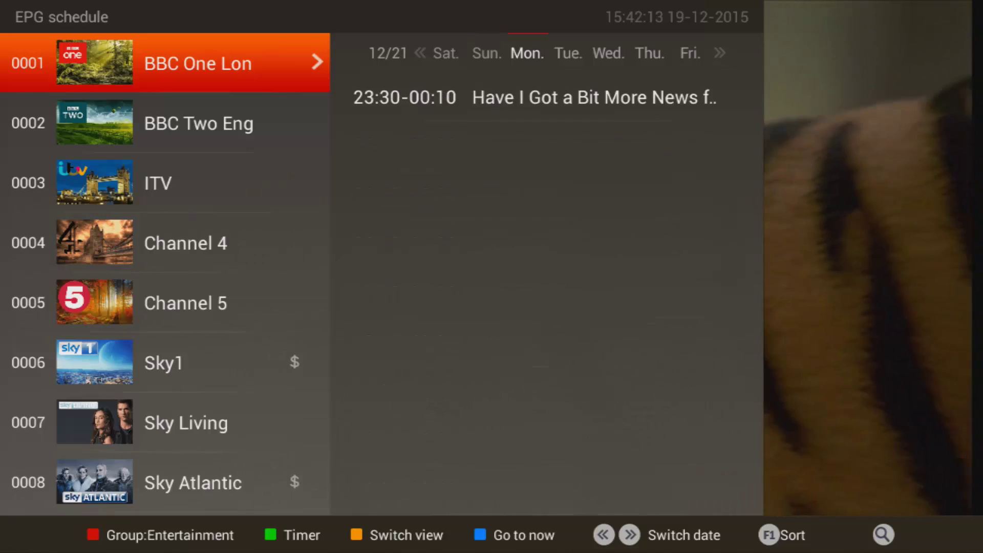
key(Right)
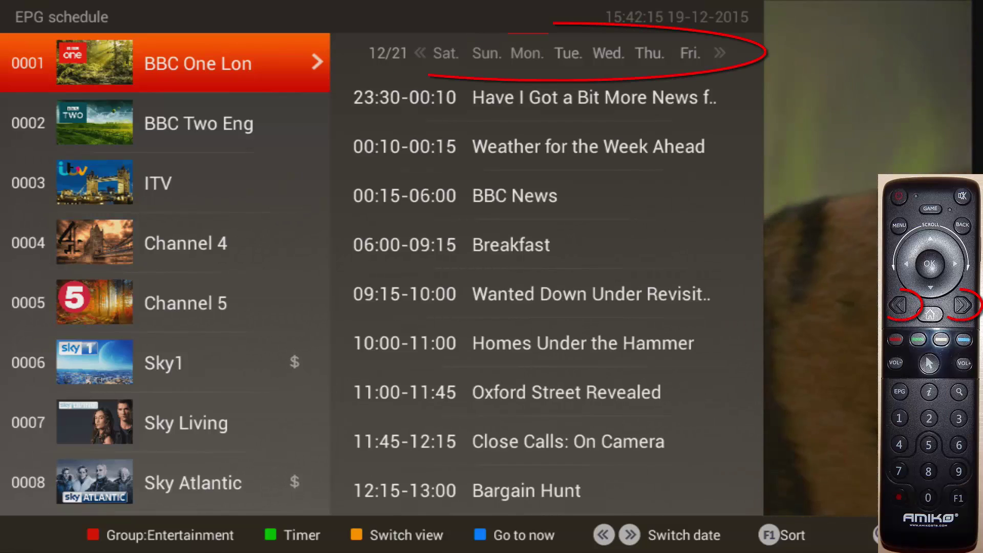